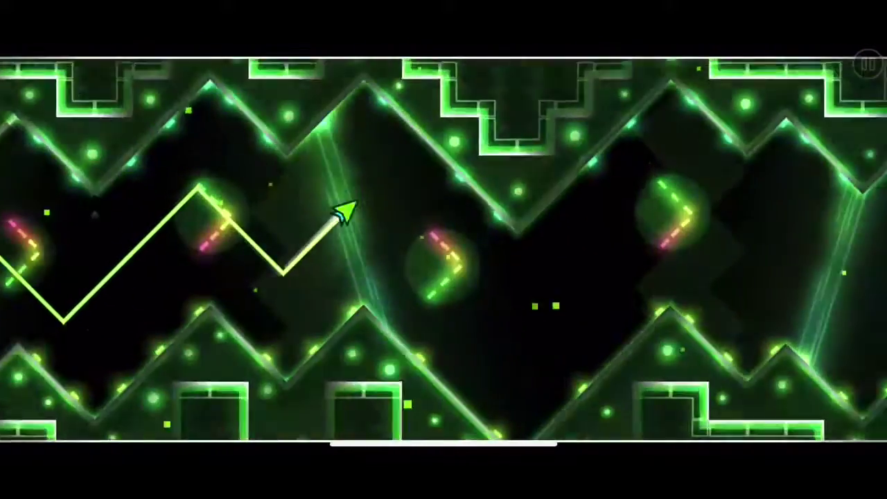
key(space)
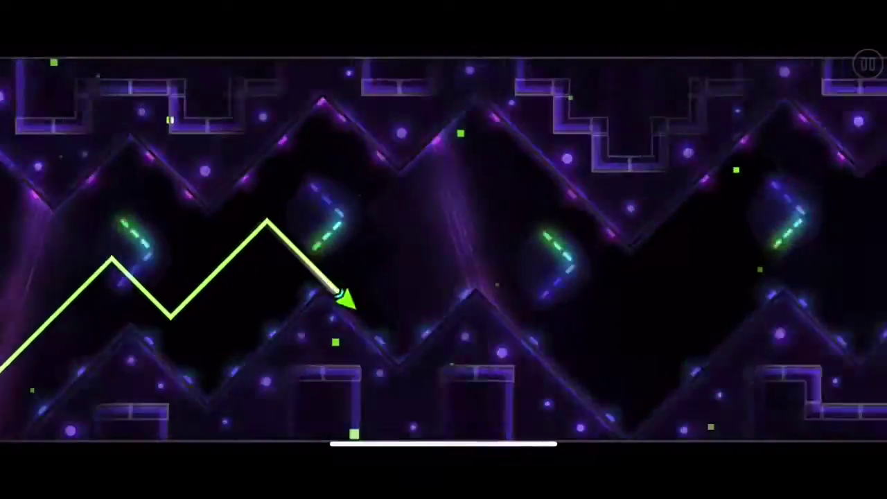
- Zigzag the wave through the green and spiked corridors, dodging the walls
key(space)
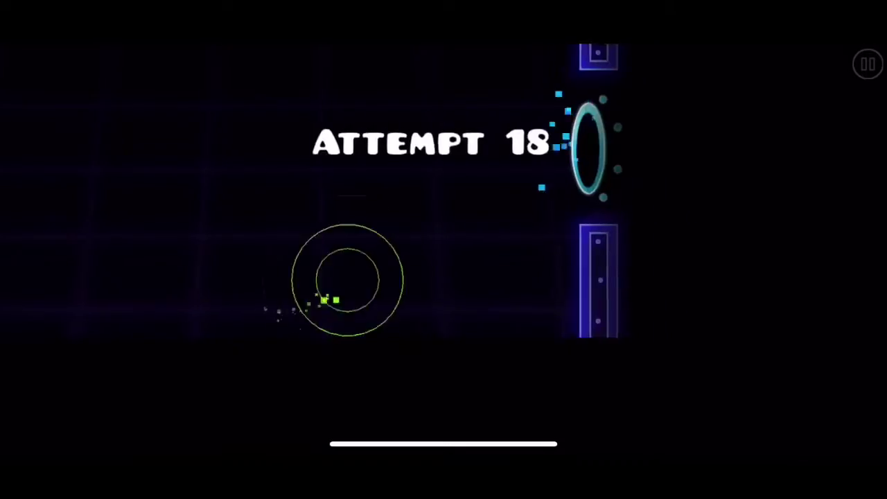
key(space)
key(space)
key(space)
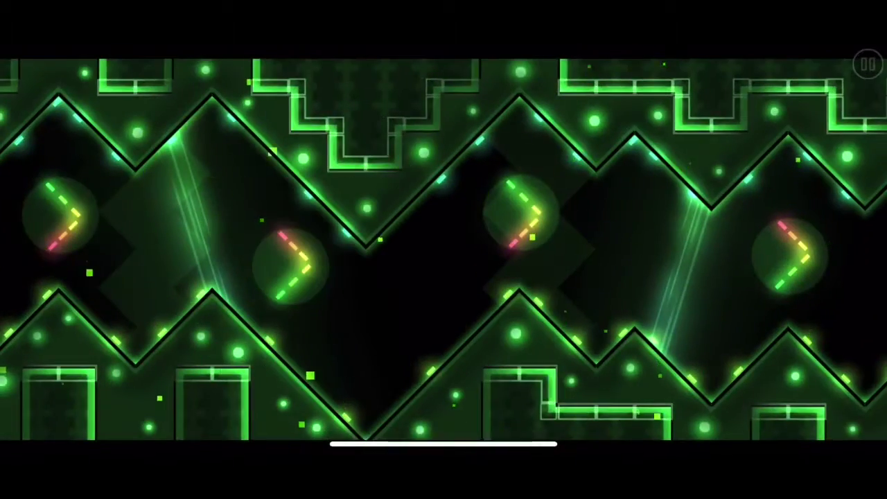
key(space)
key(space)
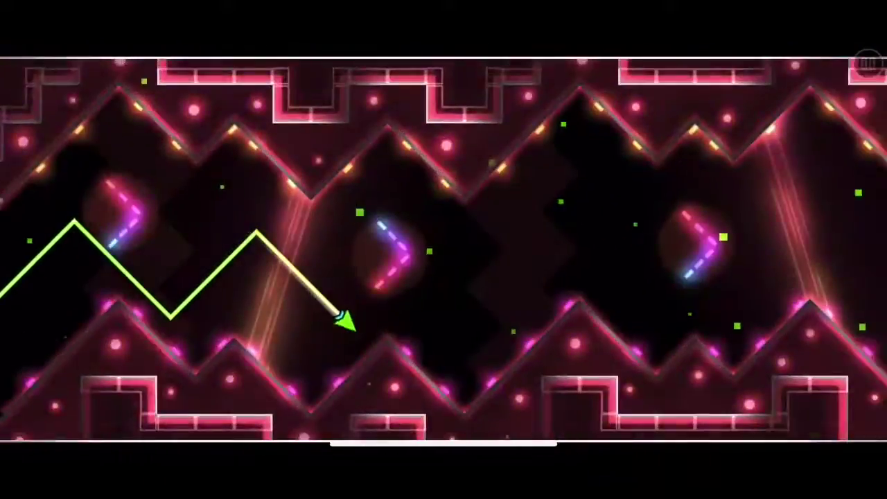
key(space)
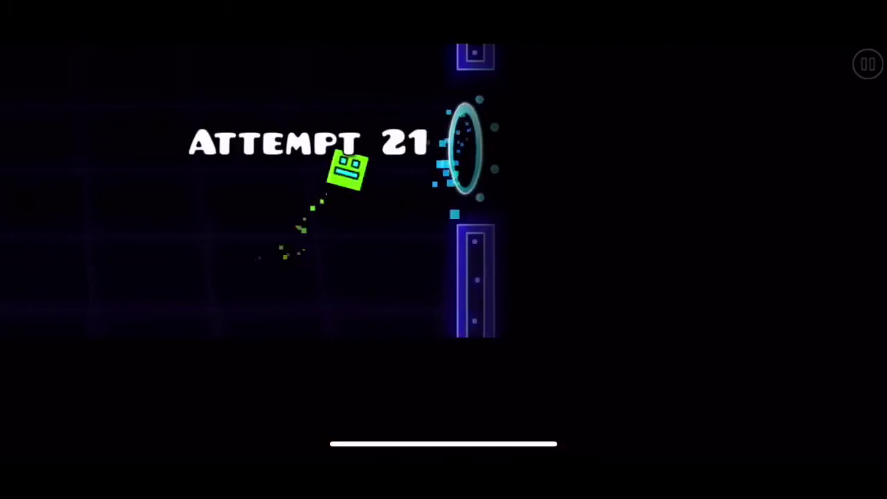
key(space)
key(space)
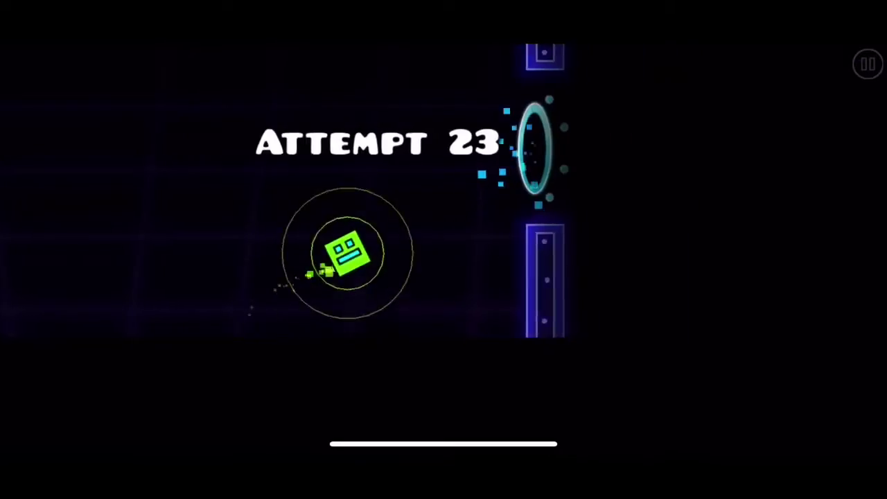
key(space)
key(space)
key(space)
key(space)
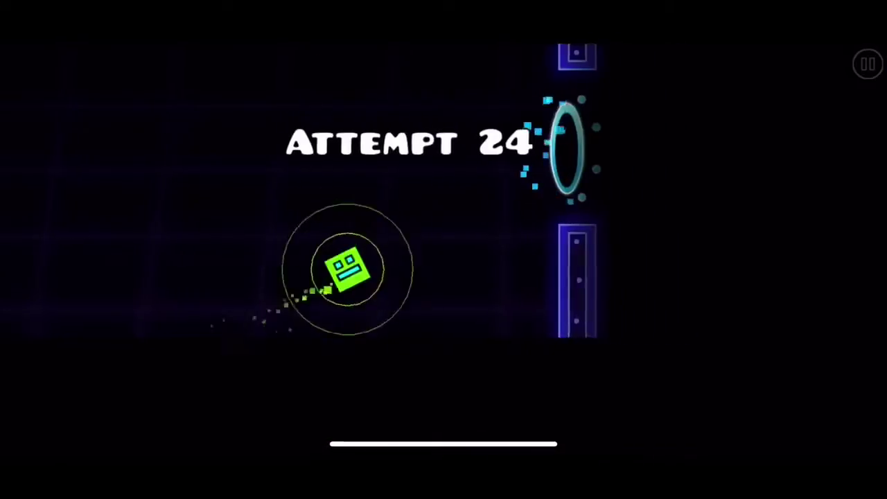
key(space)
key(space)
key(space)
- On a new attempt, weave the wave through the colour-shifting green section
key(space)
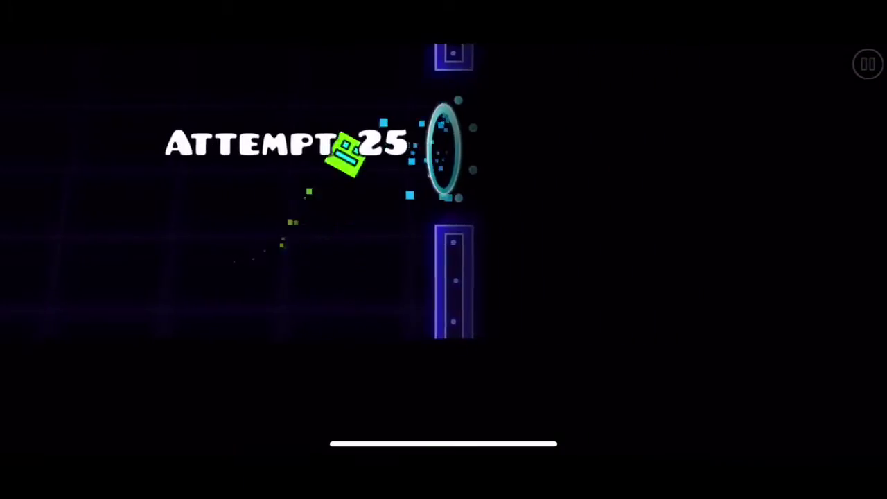
key(space)
key(space)
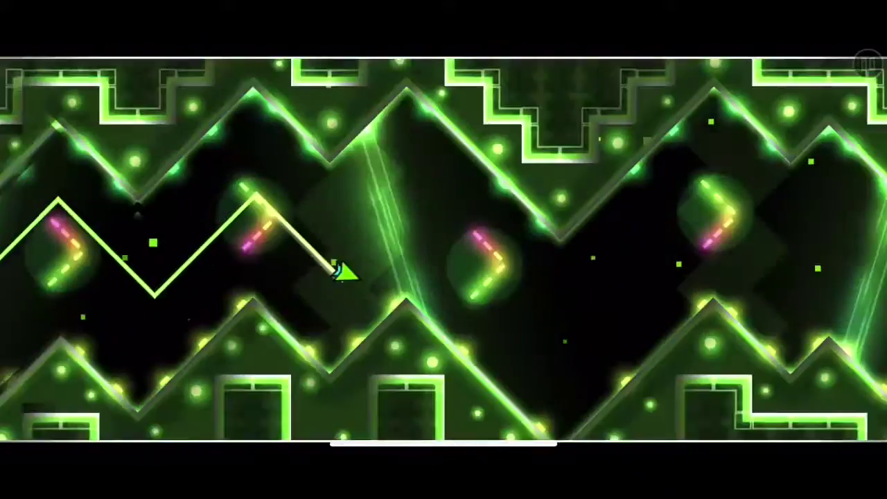
key(space)
key(space)
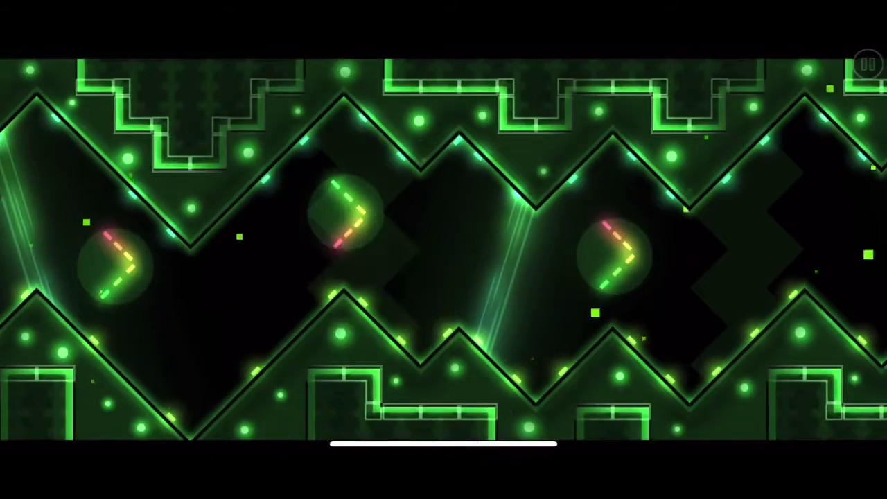
key(space)
key(space)
key(space)
key(space)
key(space)
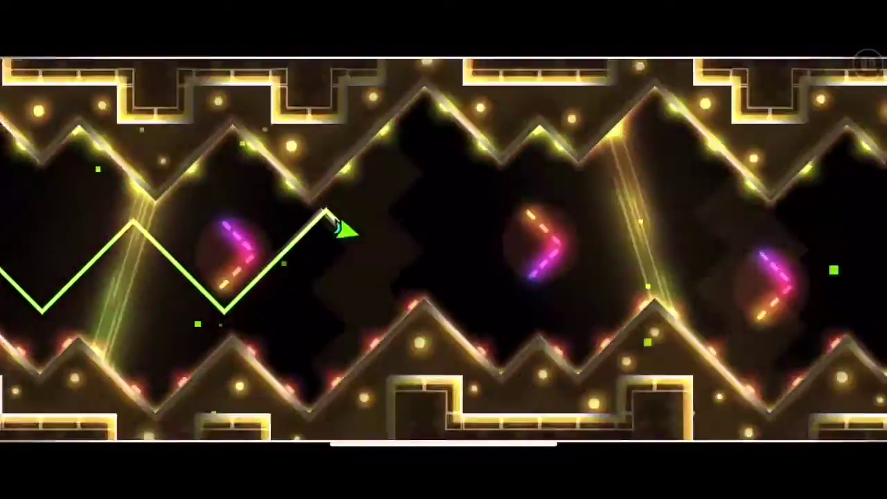
key(space)
key(space)
key(space)
key(space)
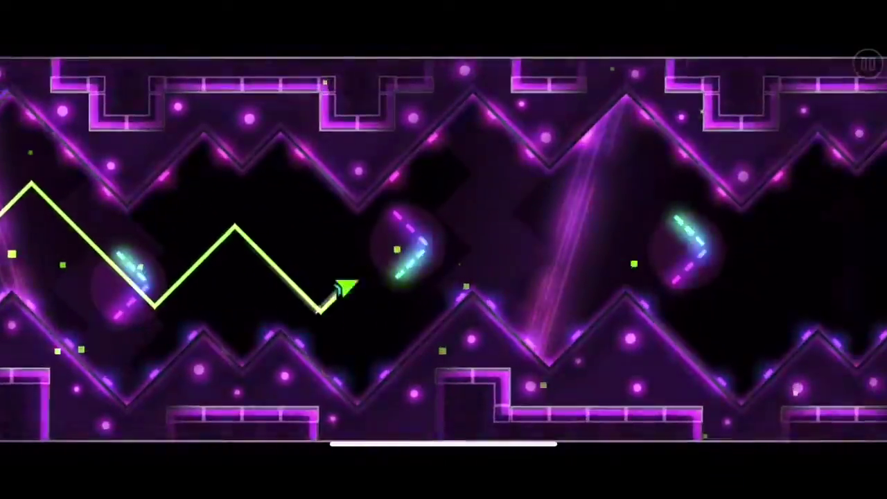
- Steer the wave between the spiked walls and past the portals
key(space)
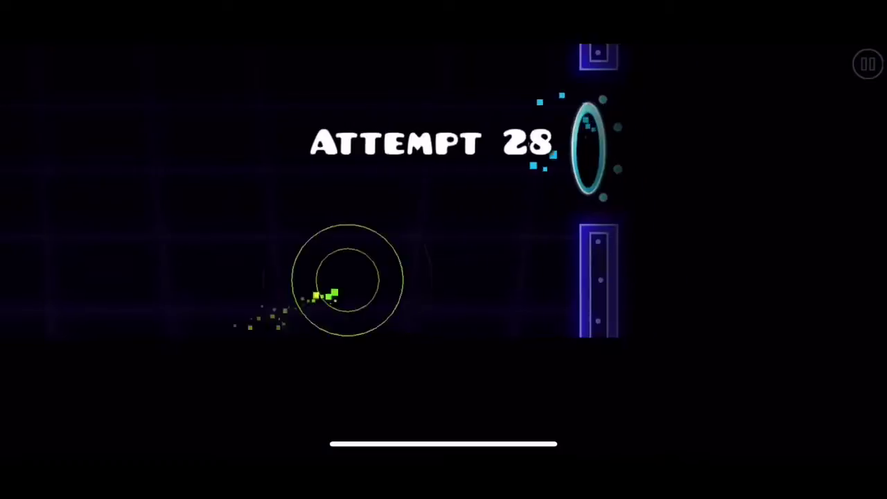
key(space)
key(space)
key(space)
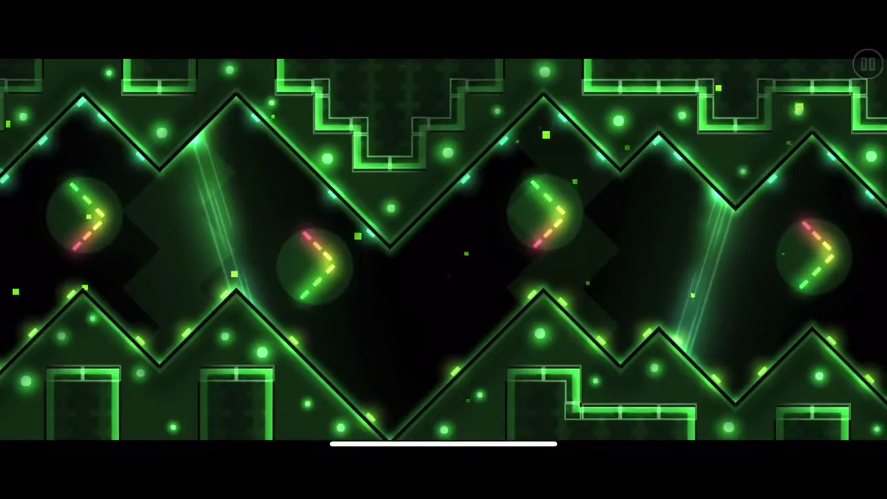
key(space)
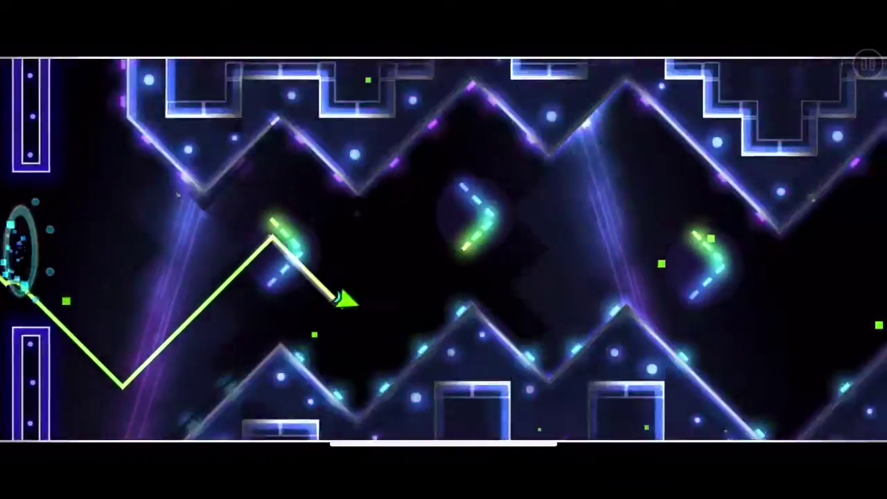
key(space)
key(space)
key(space)
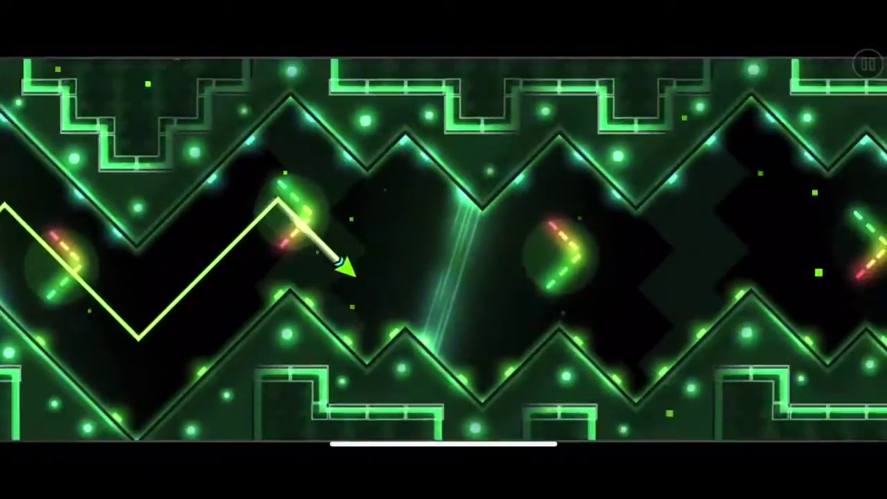
key(space)
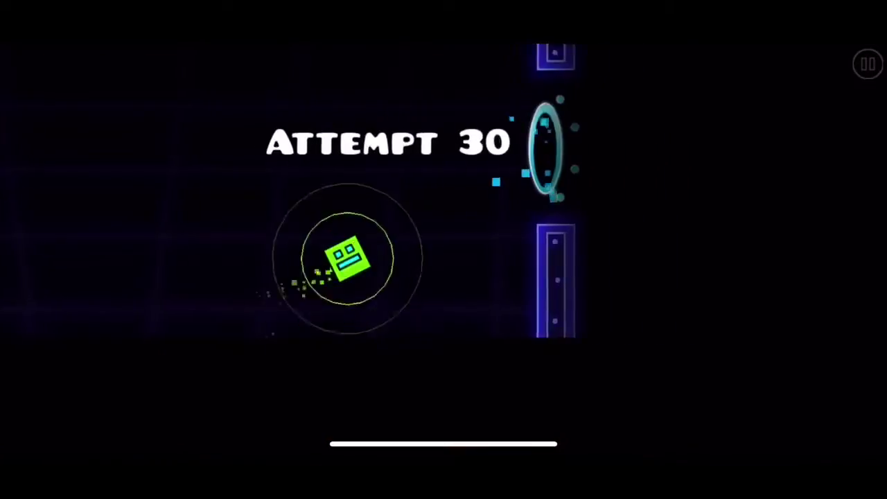
key(space)
key(space)
key(space)
key(space)
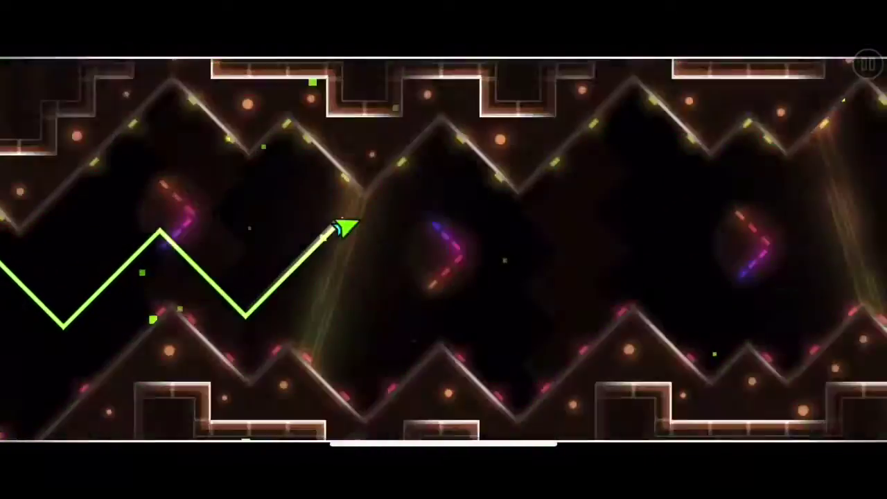
key(space)
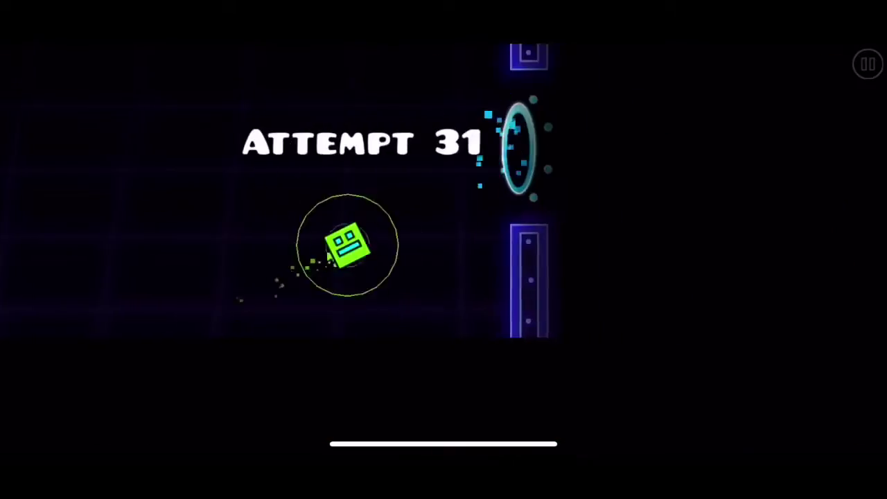
key(space)
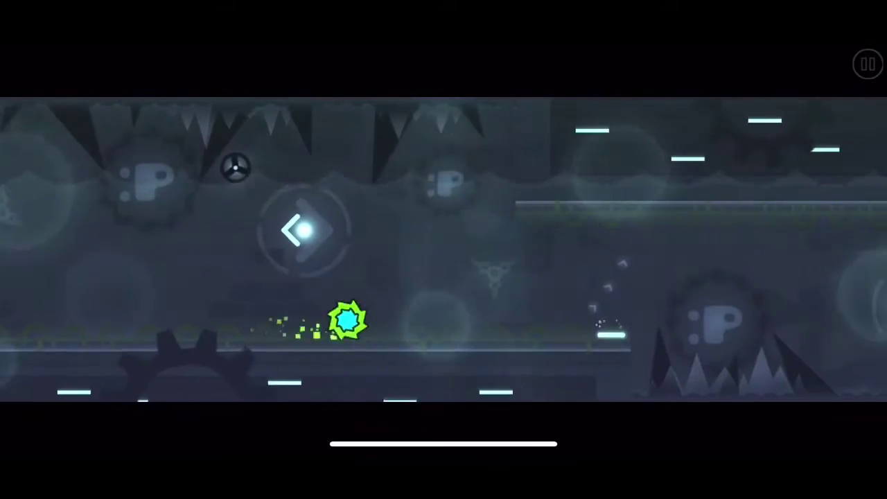
- Flip the ball onto the upper platform, keep the UFO airborne, then raise the wave
key(space)
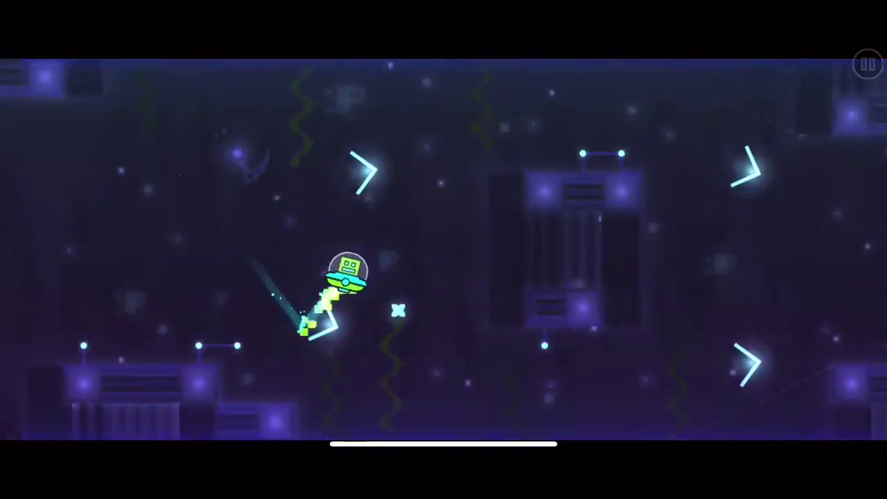
key(space)
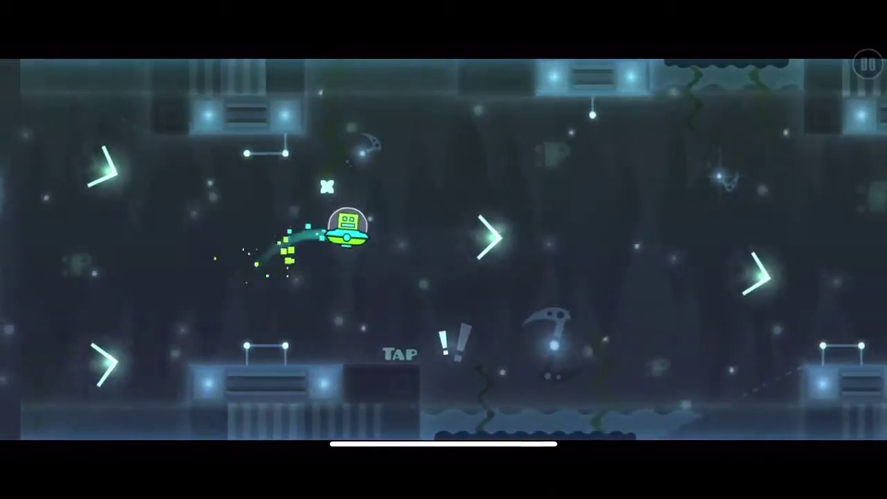
key(space)
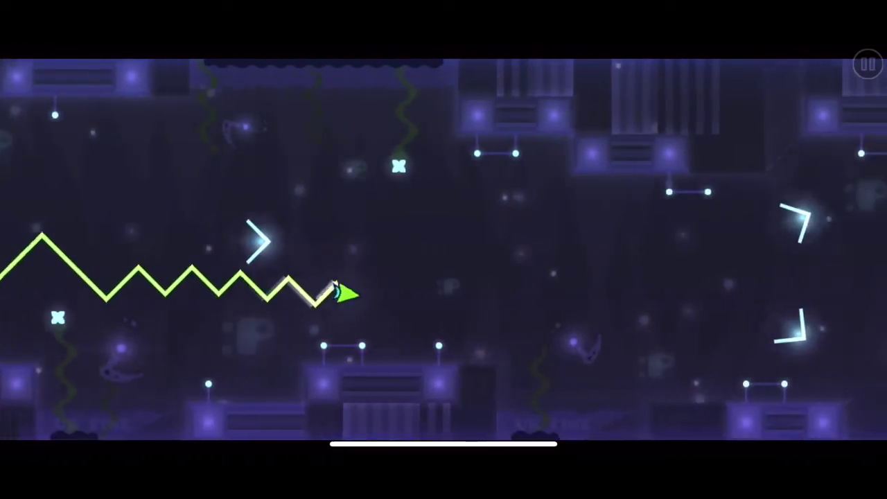
key(space)
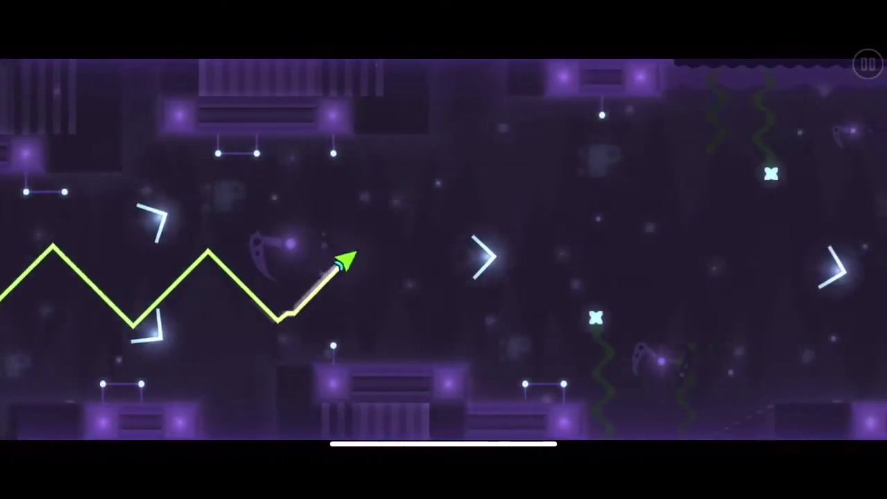
key(space)
key(space)
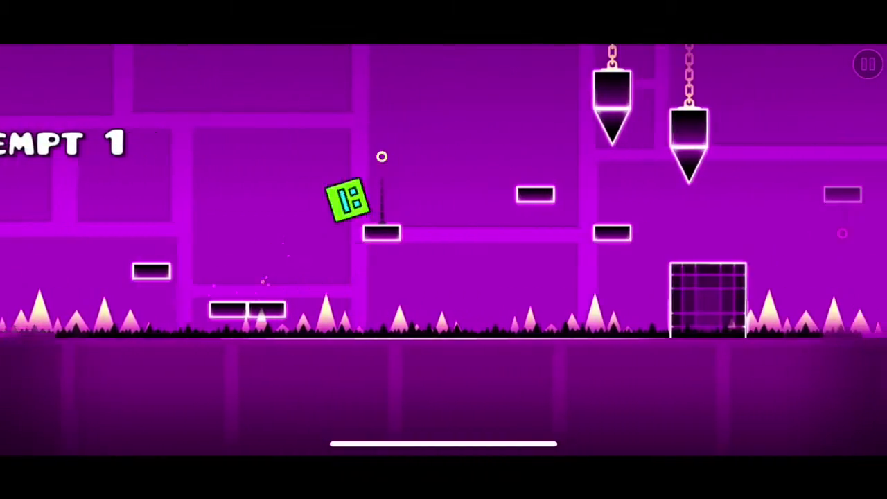
- Jump the cube over spikes onto pillars and across floating platforms
key(space)
key(space)
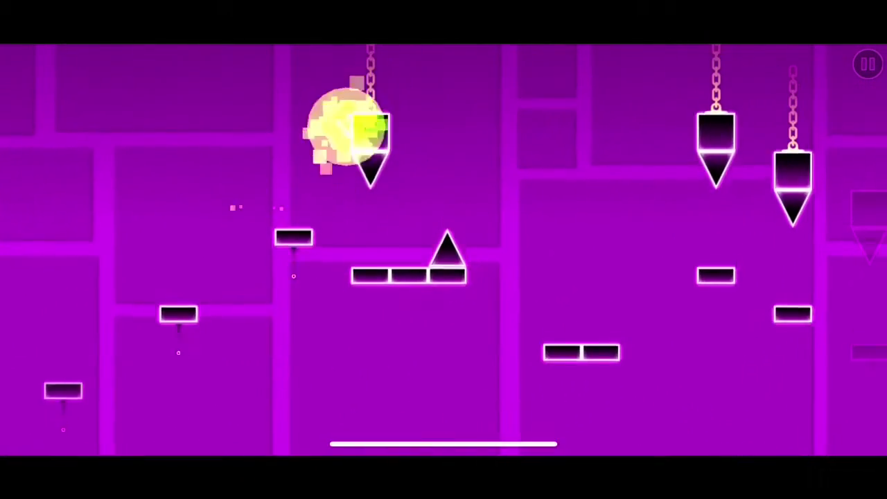
key(space)
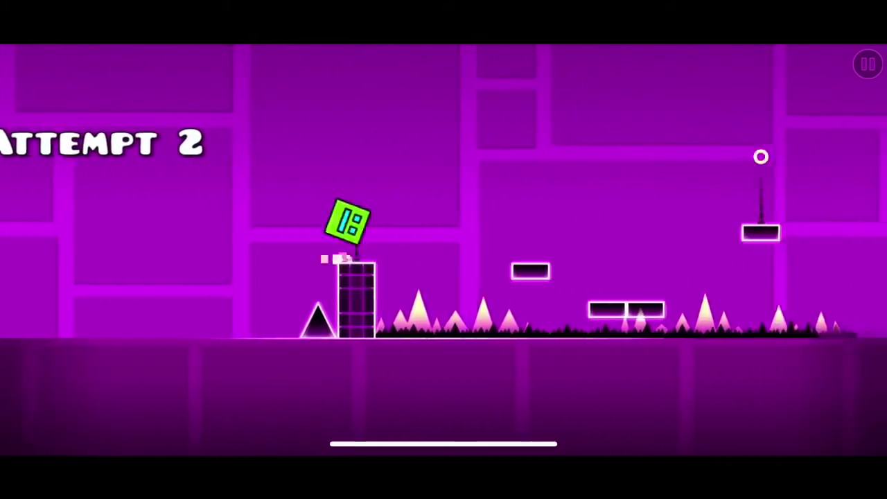
key(space)
key(space)
key(space)
key(space)
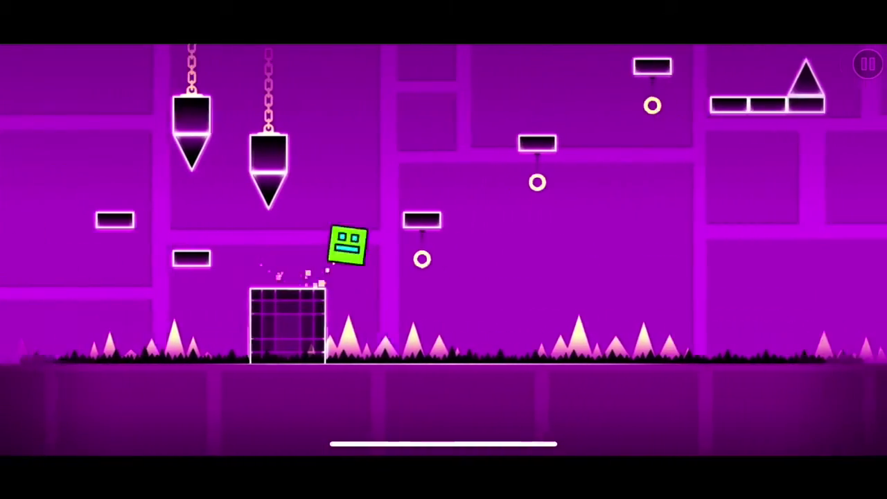
key(space)
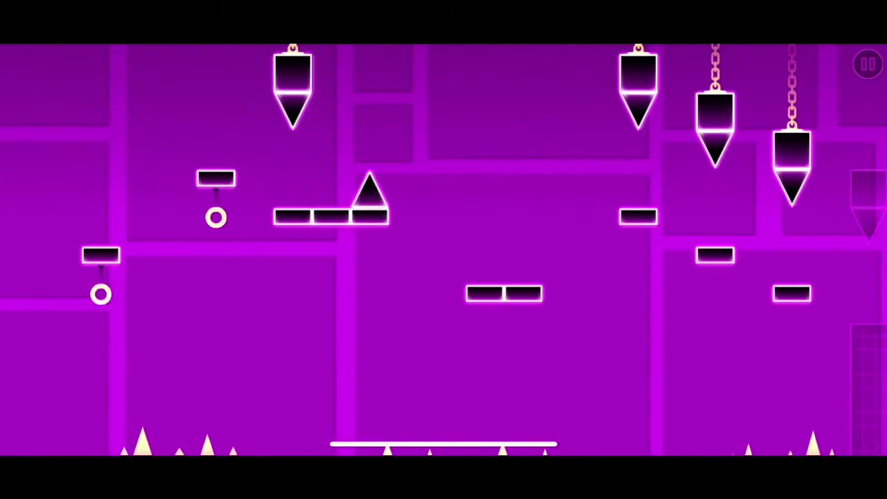
key(space)
key(space)
key(space)
key(space)
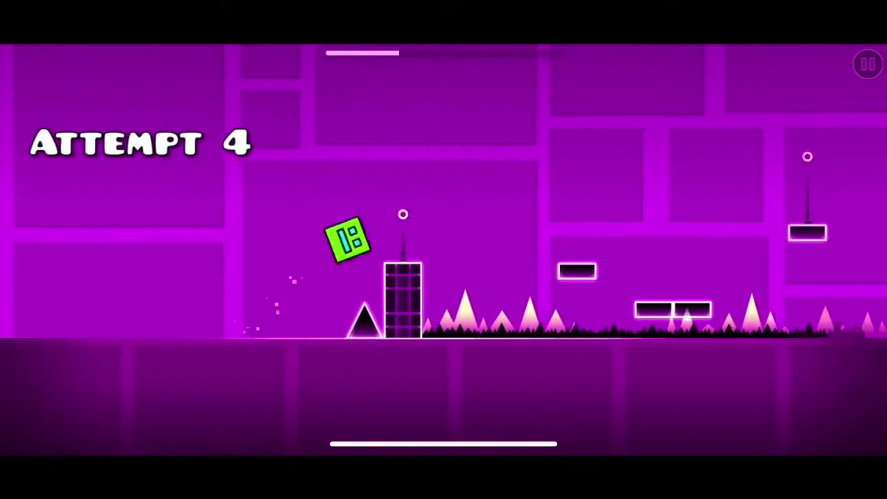
key(space)
key(space)
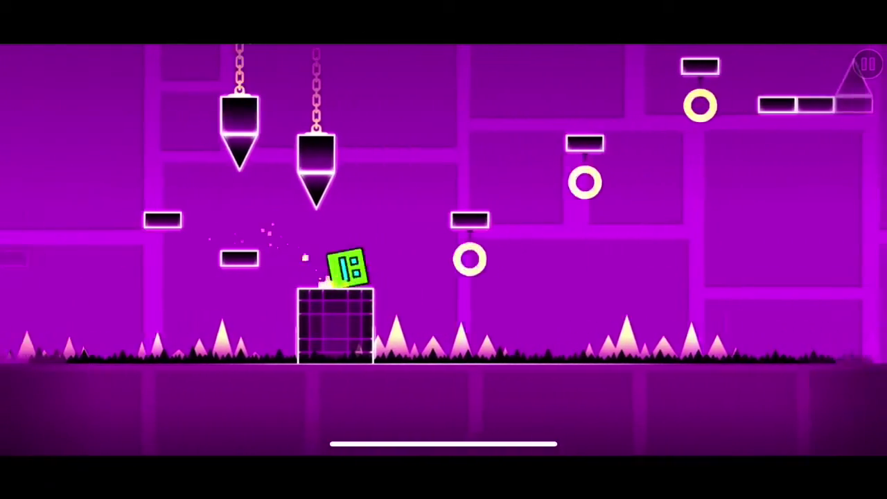
key(space)
key(space)
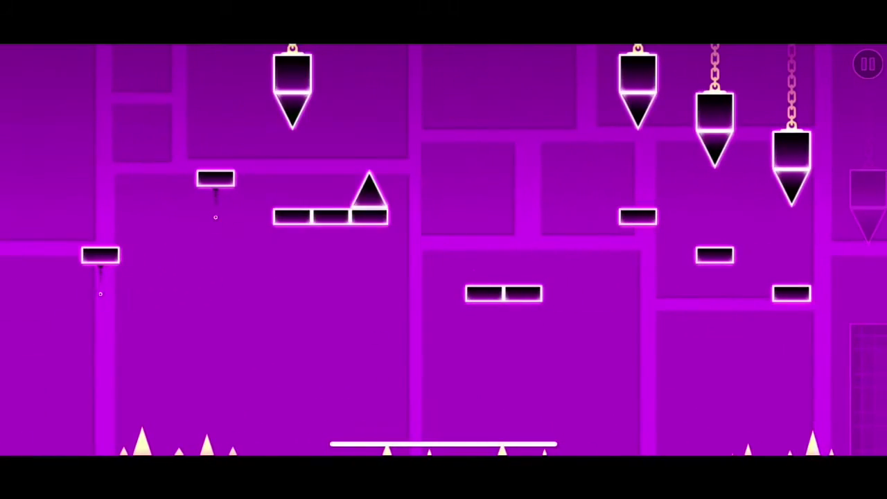
key(space)
key(space)
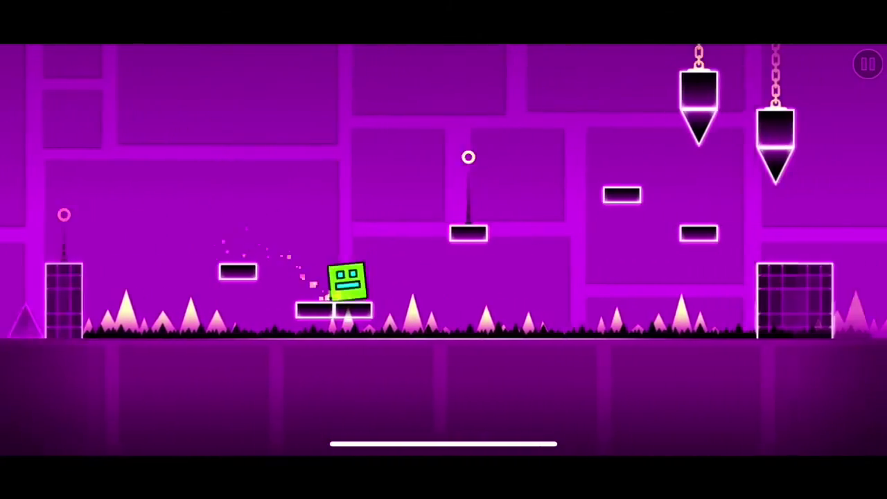
key(space)
key(space)
key(space)
key(space)
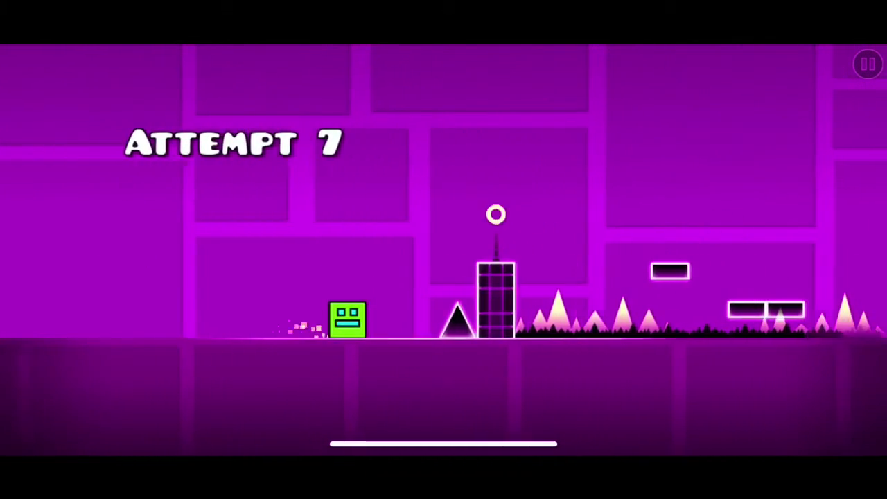
- On new attempts, clear the opening spike and pillar and climb the platform staircase
key(space)
key(space)
key(space)
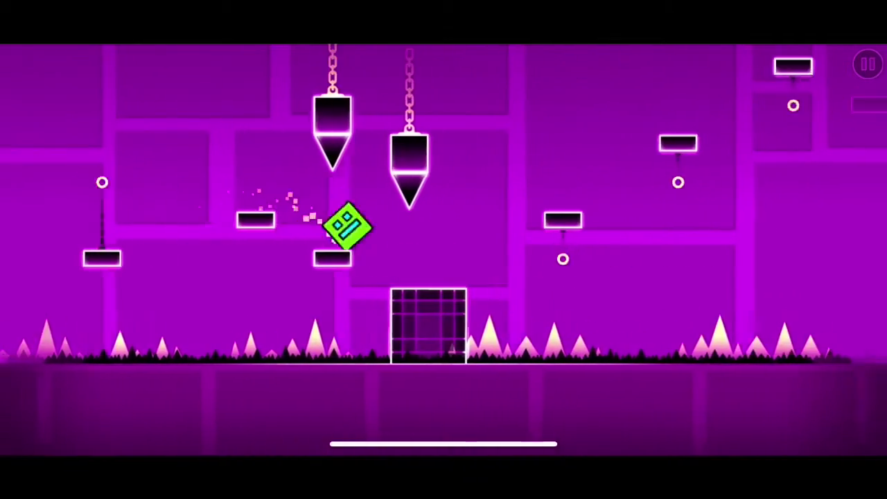
key(space)
key(space)
key(space)
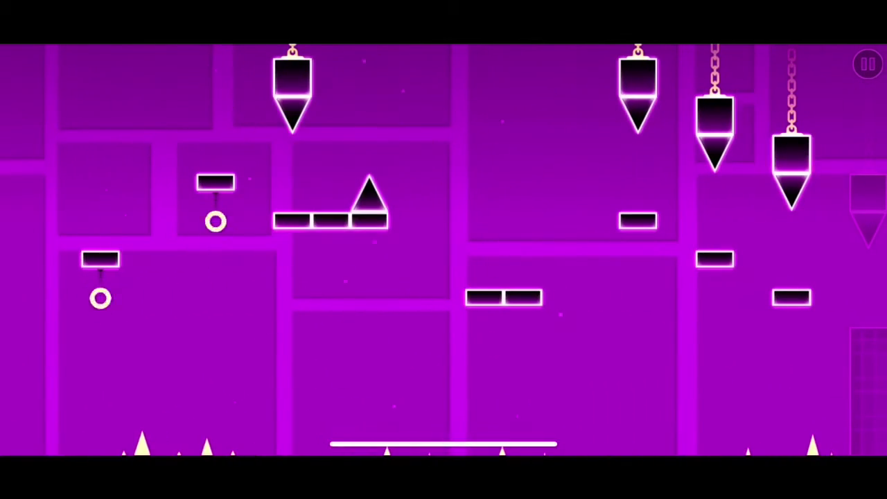
key(space)
key(space)
key(space)
key(space)
key(space)
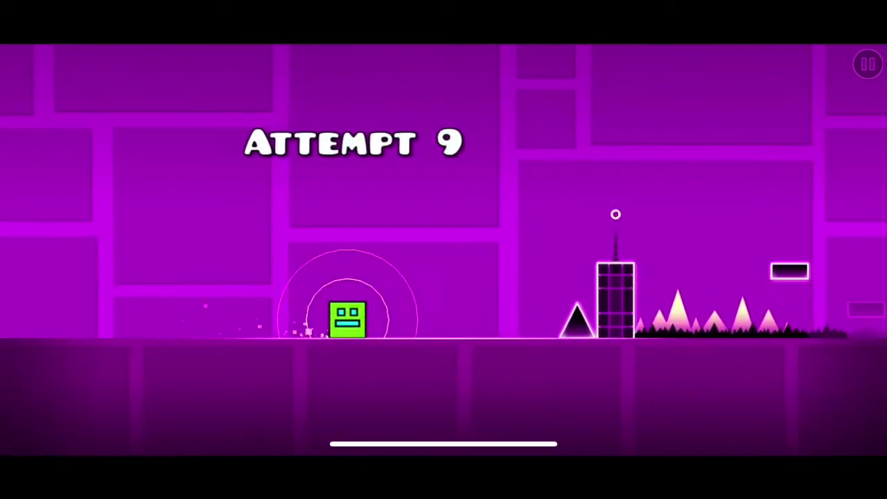
key(space)
key(space)
key(space)
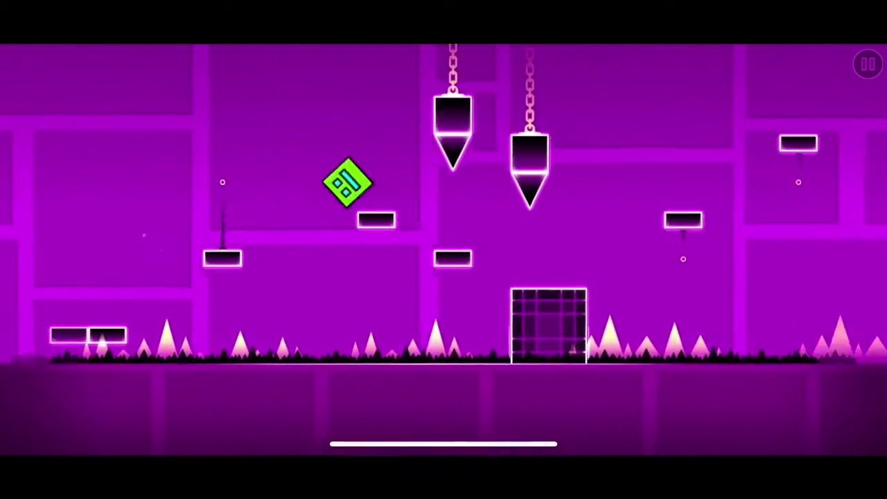
key(space)
key(space)
key(space)
- Jump off the platform over spikes and climb the series of floating platforms
key(space)
key(space)
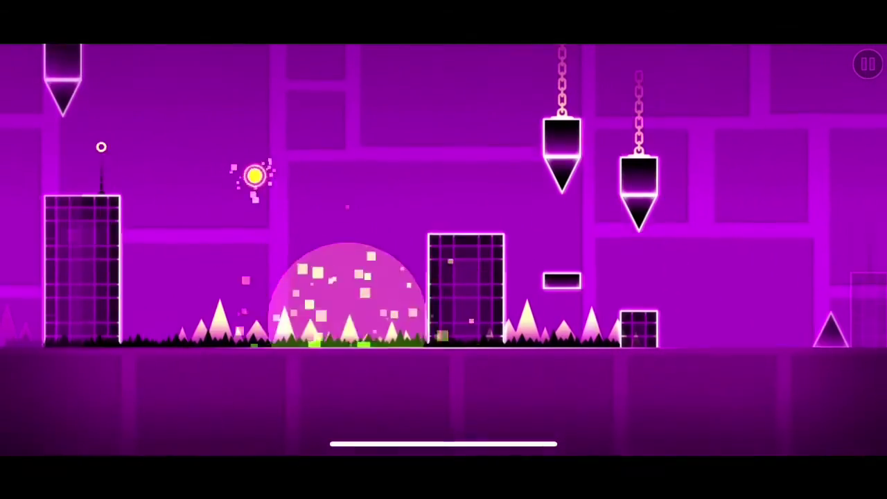
key(space)
key(space)
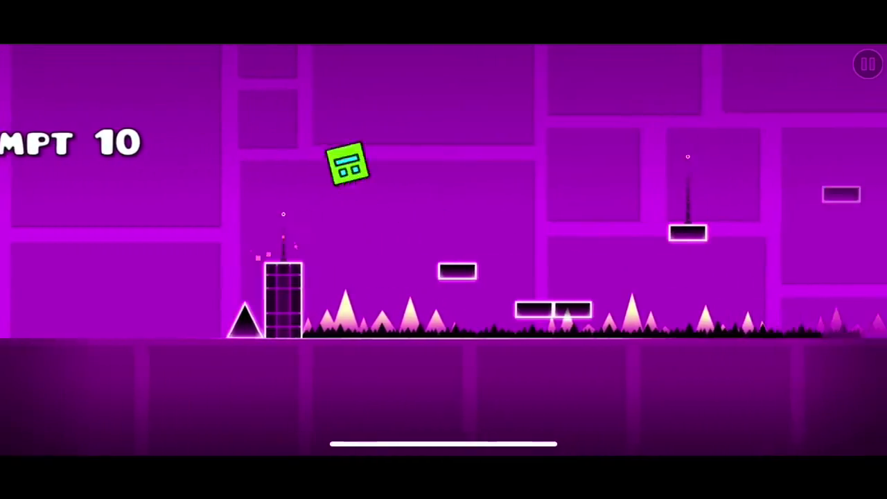
key(space)
key(space)
key(space)
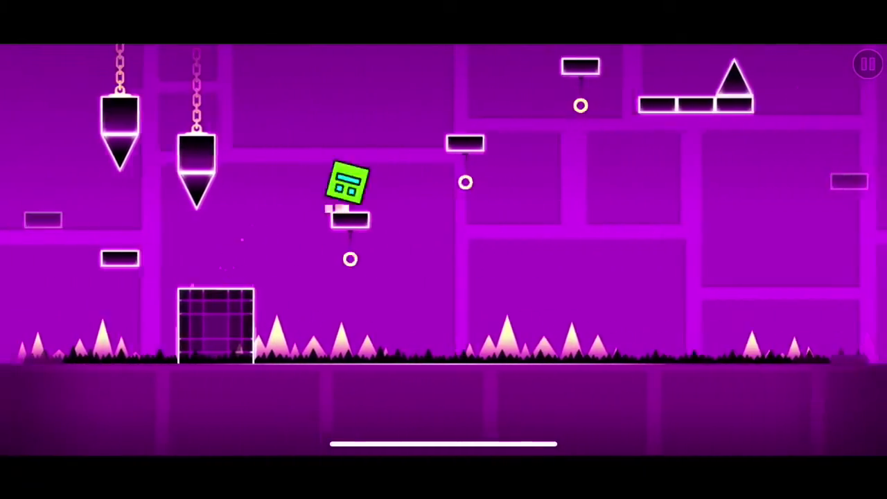
key(space)
key(space)
key(space)
key(space)
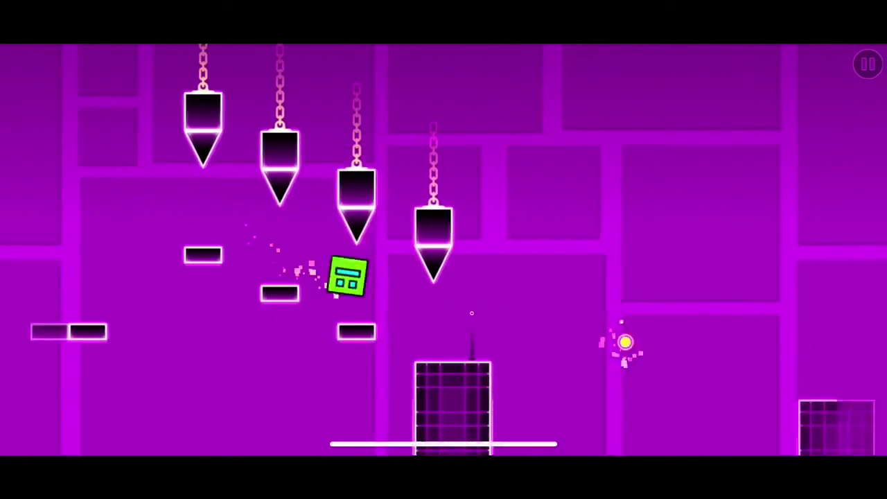
key(space)
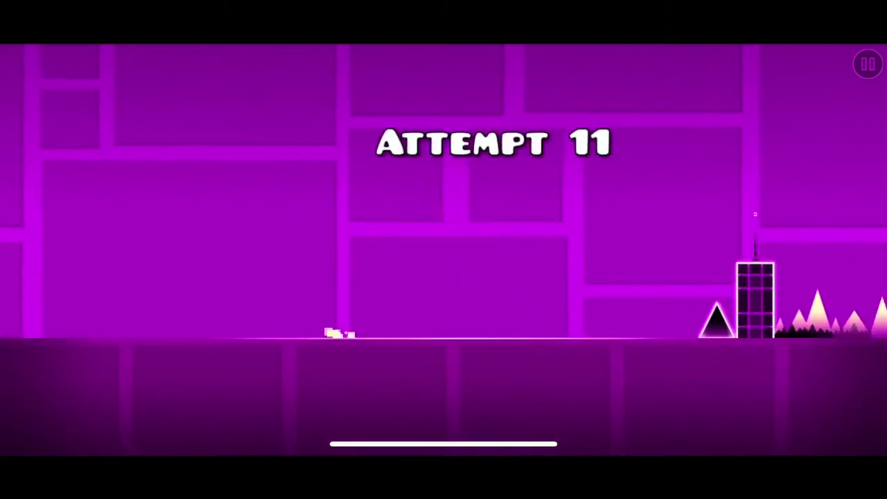
- Jump onto the pillar, up the platforms, and use the jump orbs
key(space)
key(space)
key(space)
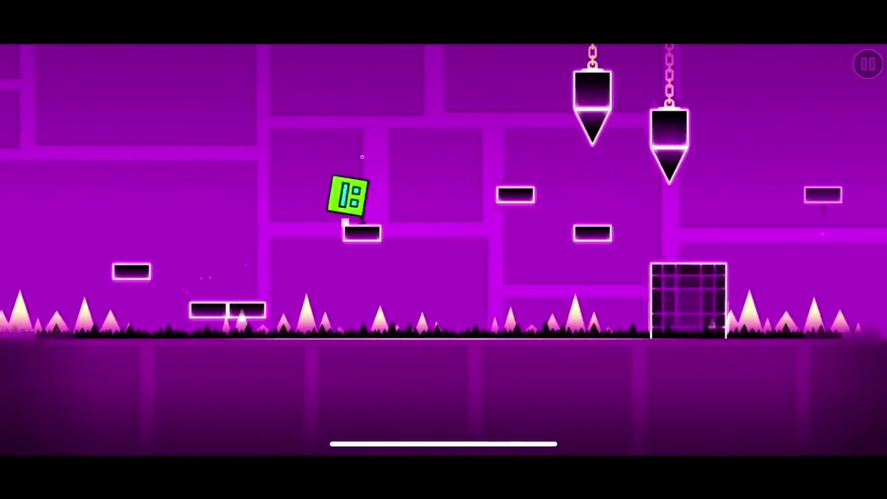
key(space)
key(space)
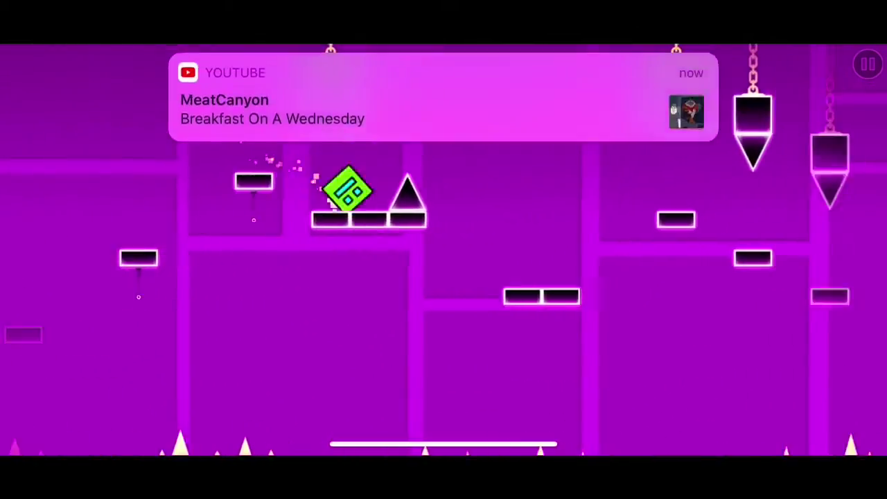
key(space)
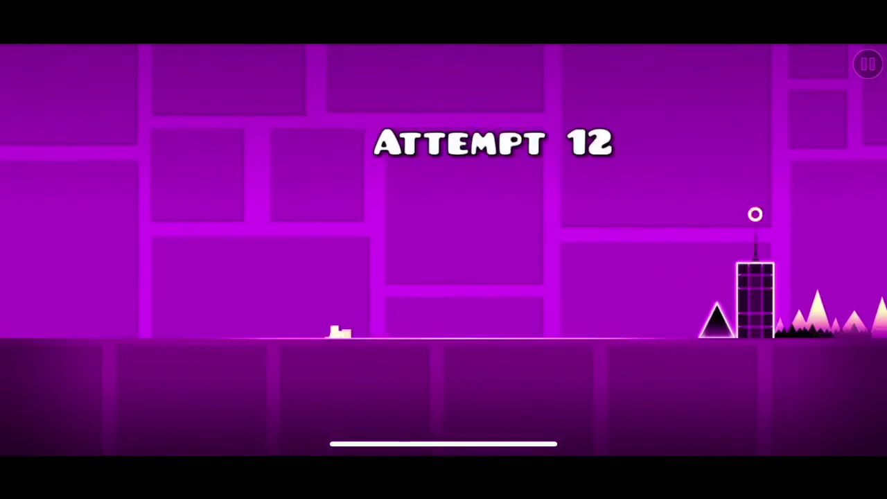
key(space)
key(space)
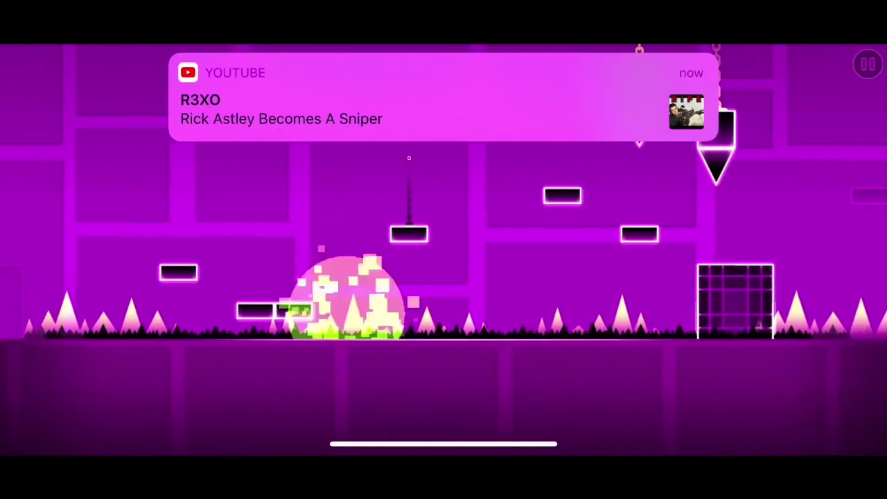
key(space)
key(space)
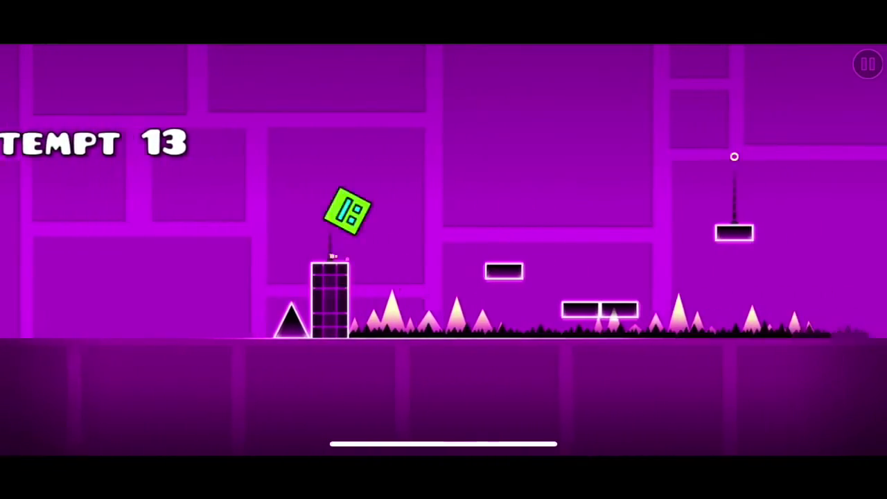
key(space)
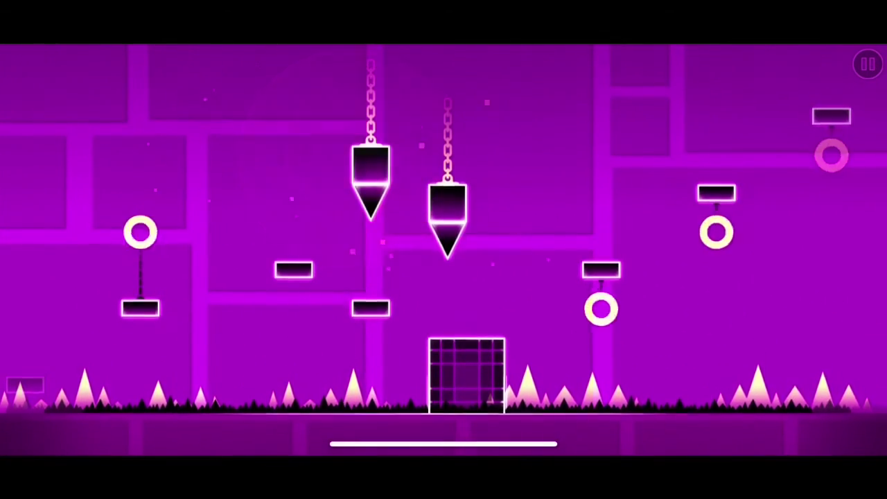
- Clear the starting spike and pillar, then hop between higher platforms and pillars
key(space)
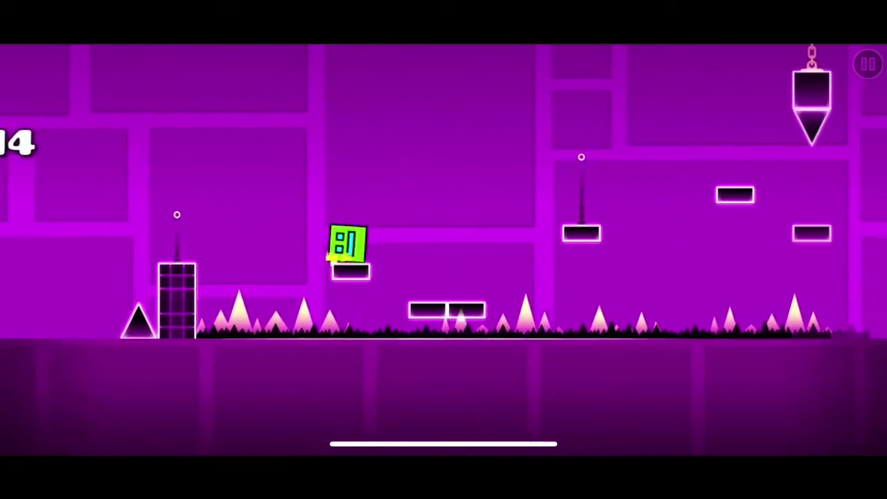
key(space)
key(space)
key(space)
key(space)
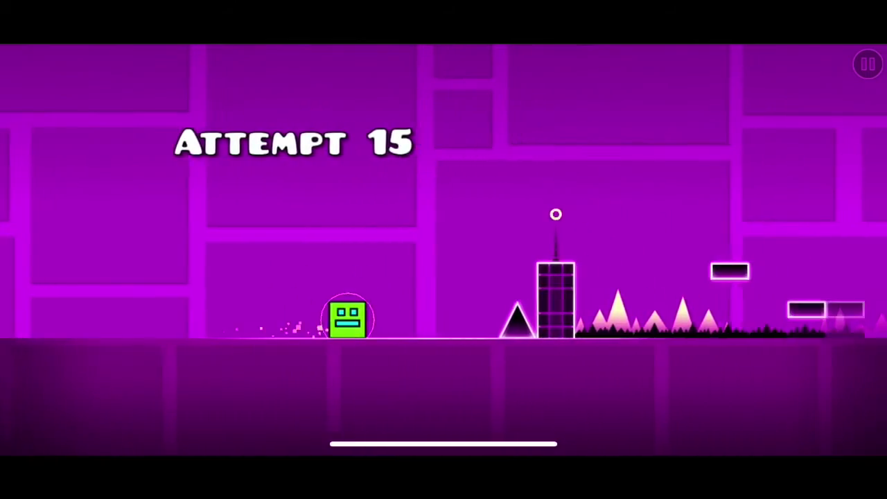
key(space)
key(space)
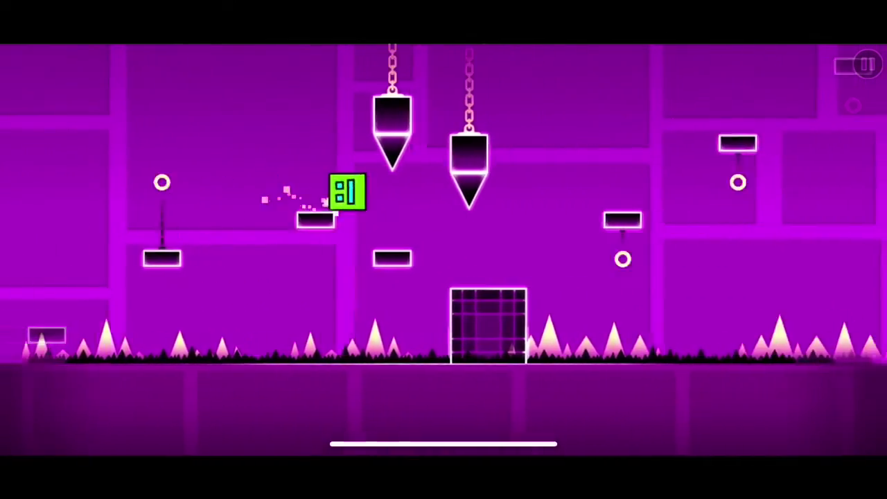
key(space)
key(space)
key(space)
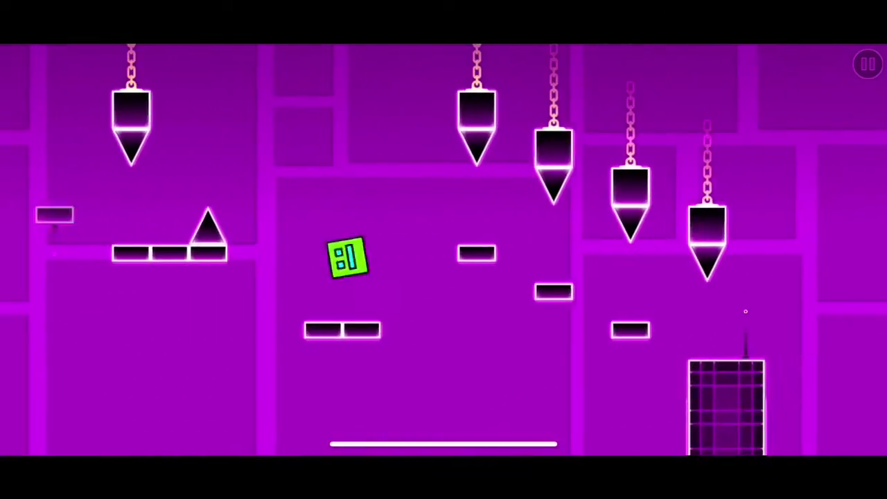
key(space)
key(space)
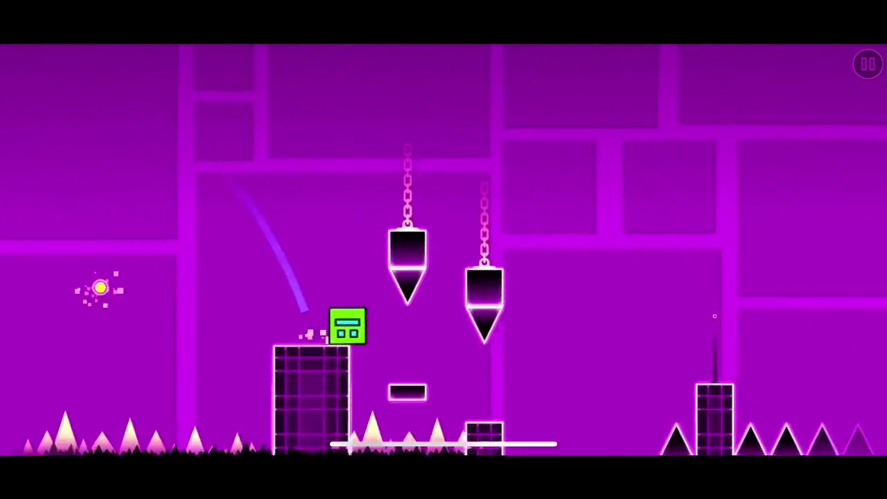
key(space)
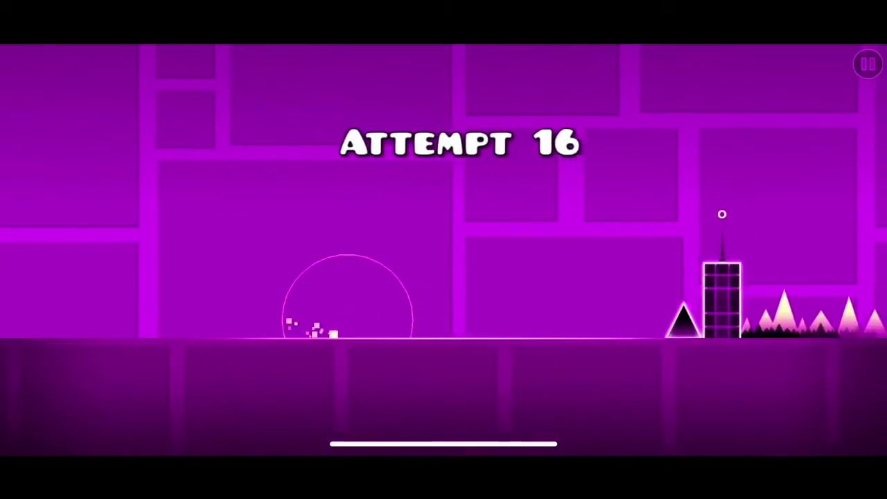
- On attempt 16, climb the platforms and jump through the two yellow orbs
key(space)
key(space)
key(space)
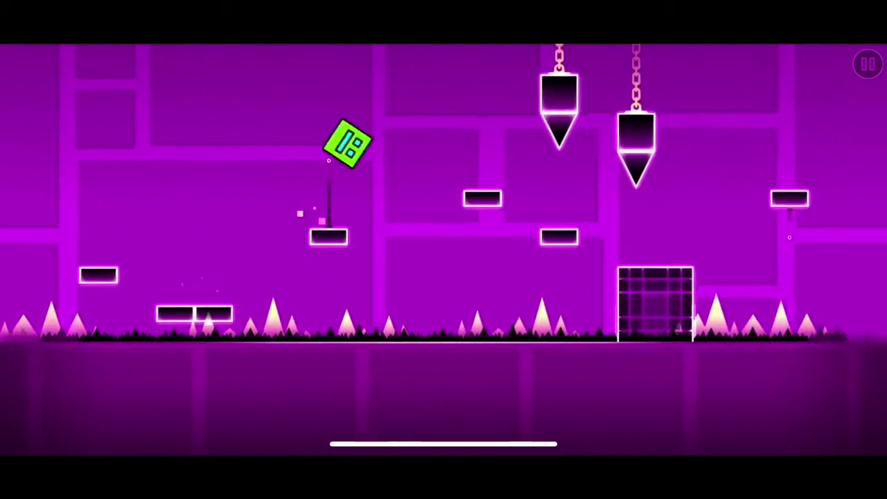
key(space)
key(space)
key(space)
key(space)
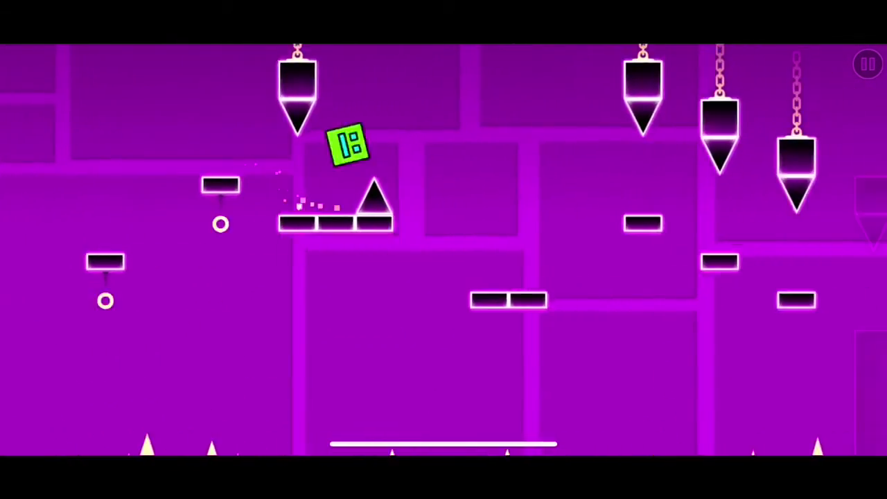
key(space)
key(space)
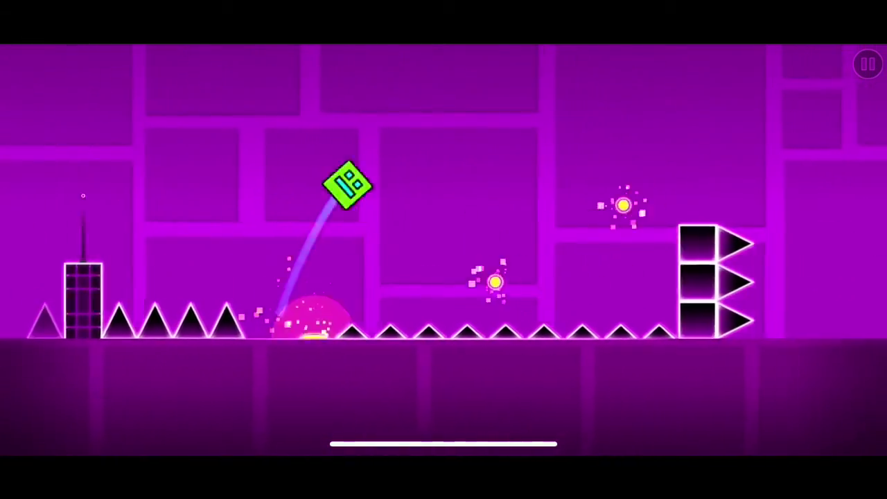
key(space)
key(space)
key(space)
key(space)
key(space)
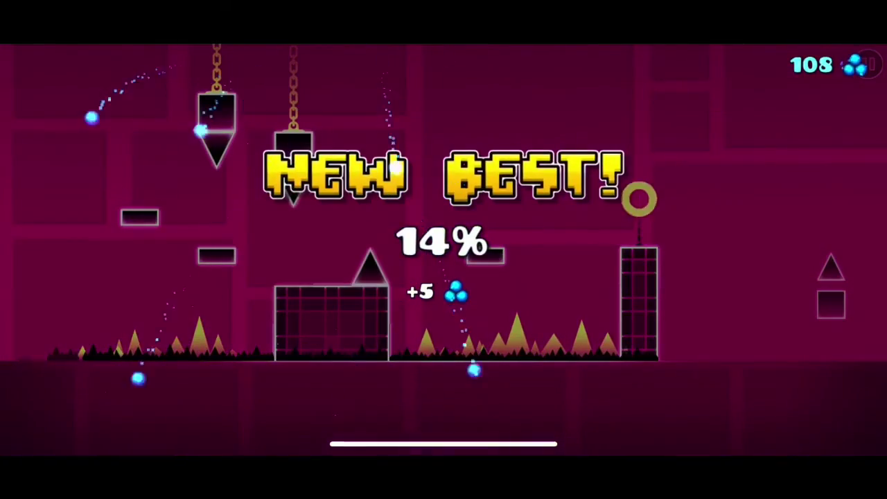